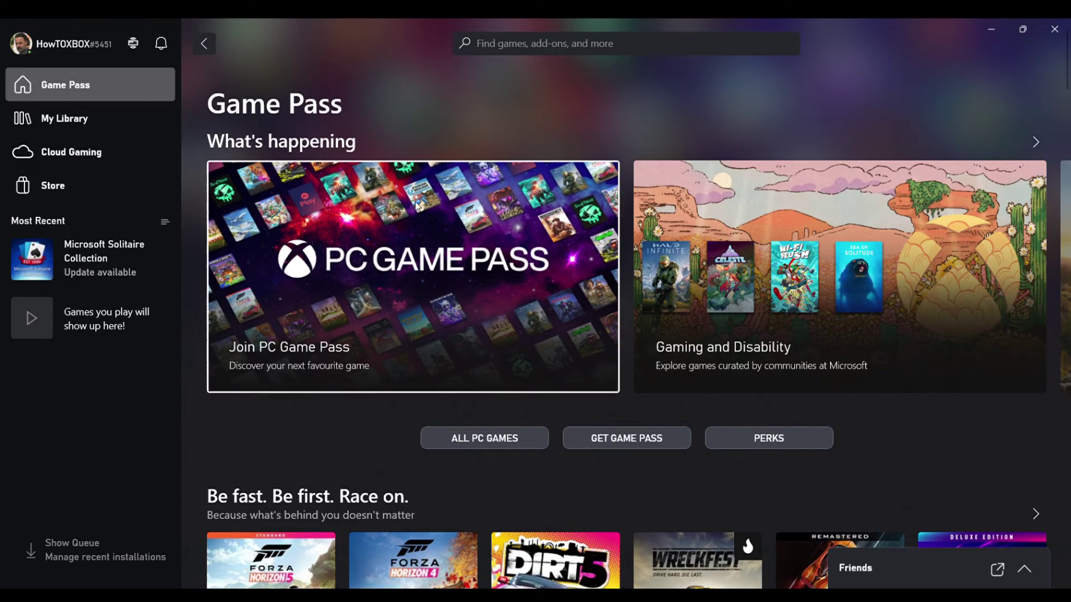
Pick Bedroom Xbox from the console list to start remote play of its home dashboard.
left_click(133, 44)
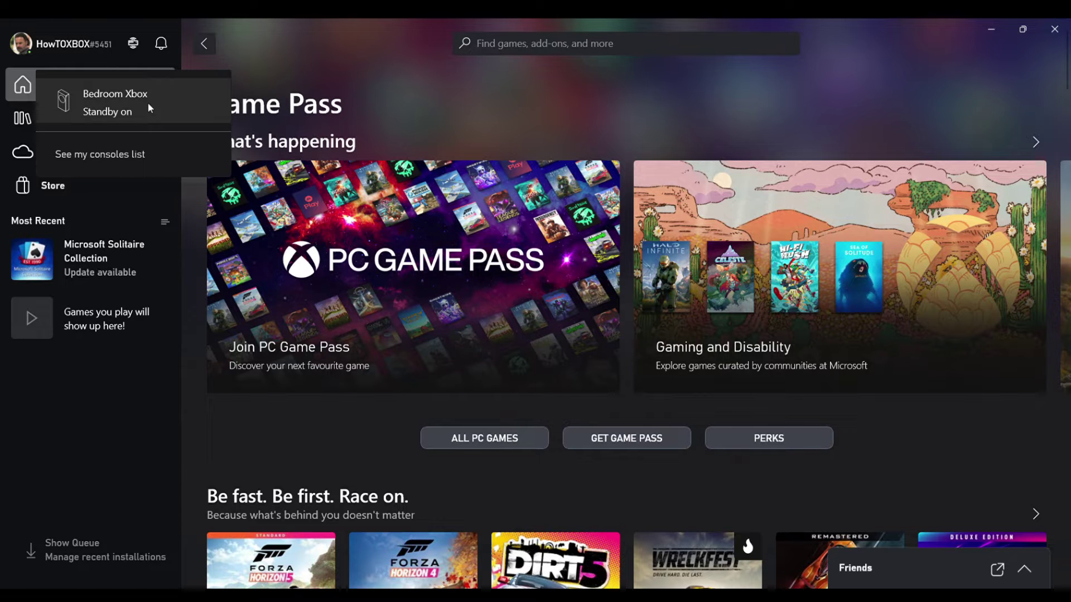
left_click(147, 102)
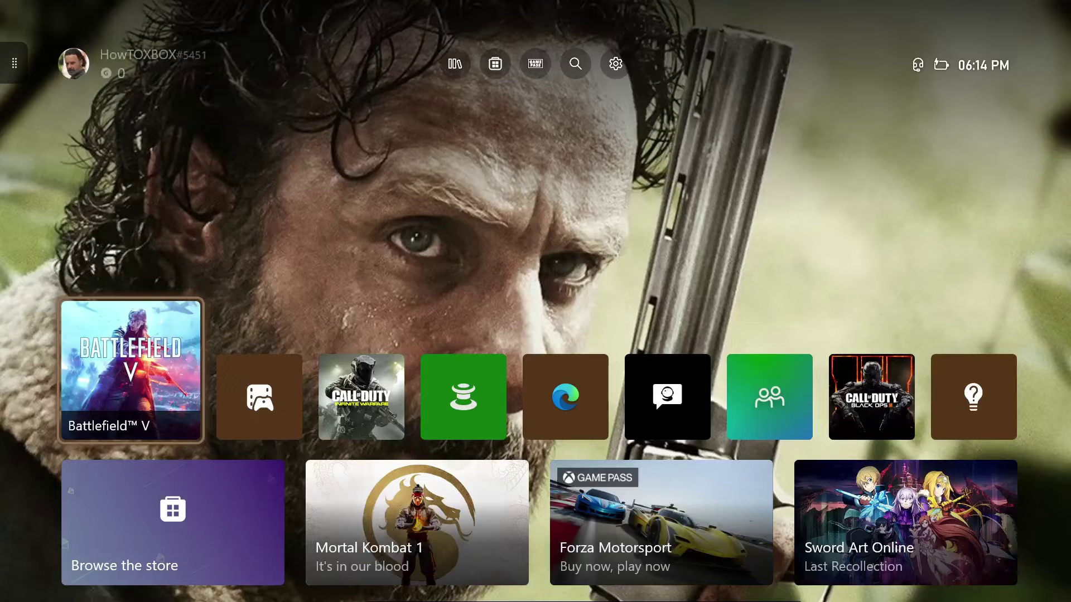
key("Right")
key("Right")
key("Left")
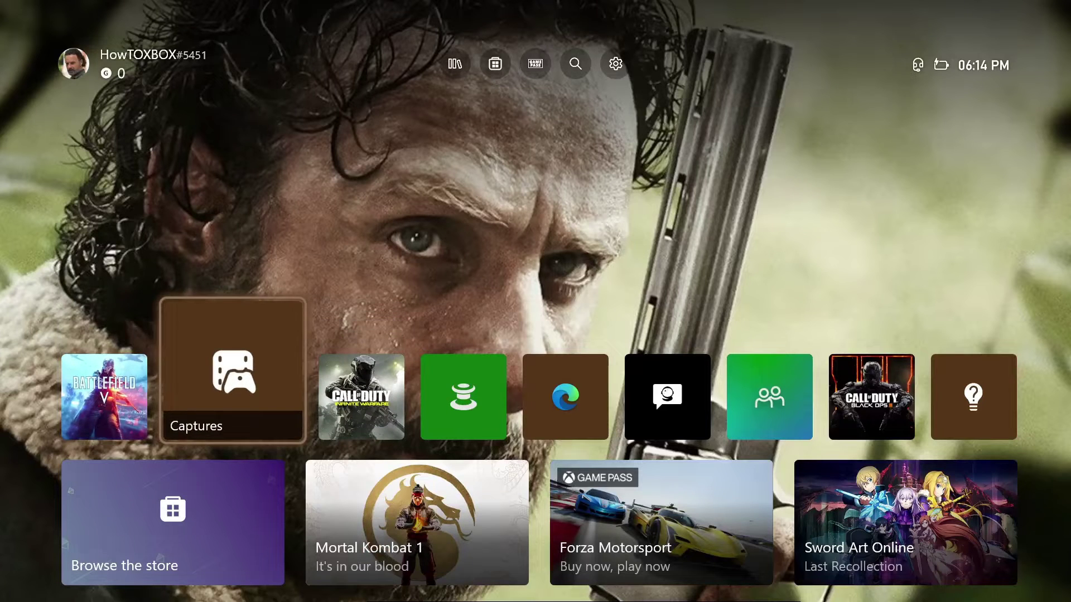
key("Right")
key("Right")
key("Right")
key("Left")
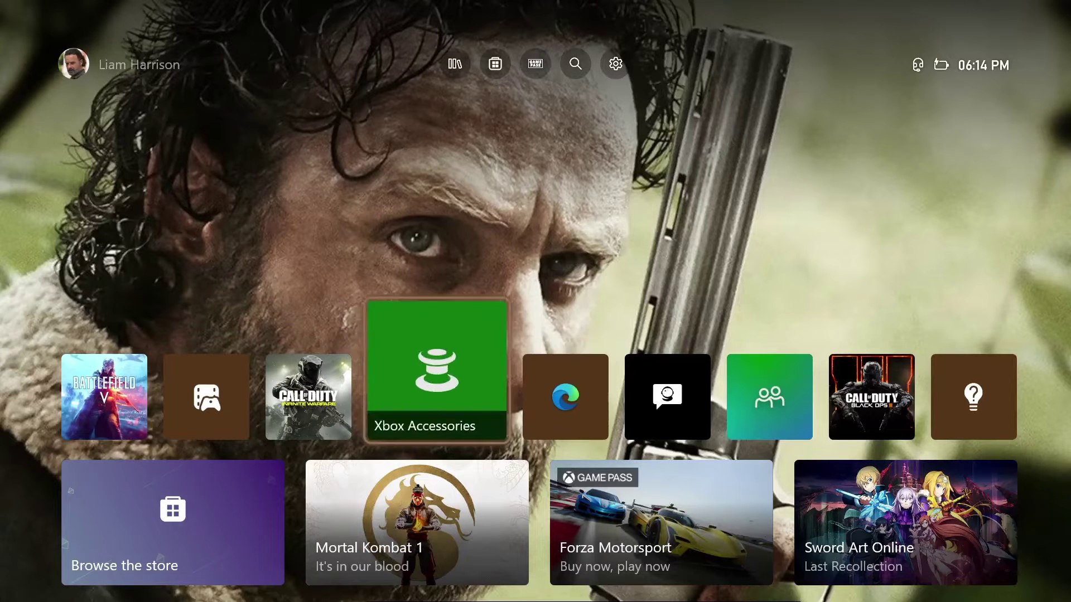
key("Left")
key("Left")
key("Left")
key("Right")
key("Right")
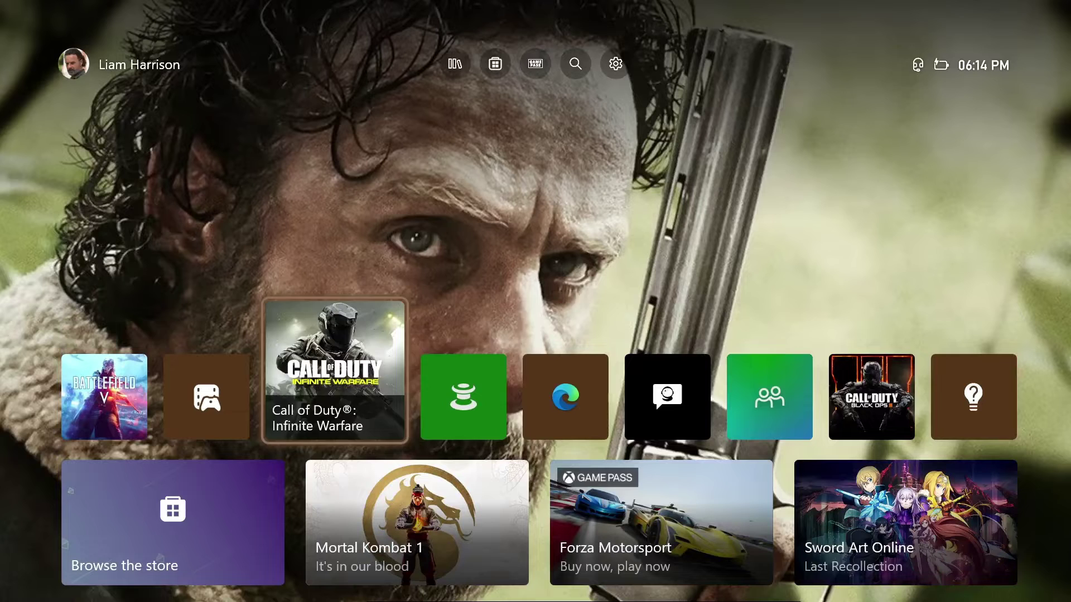
key("Right")
key("Right")
key("Right")
key("Right")
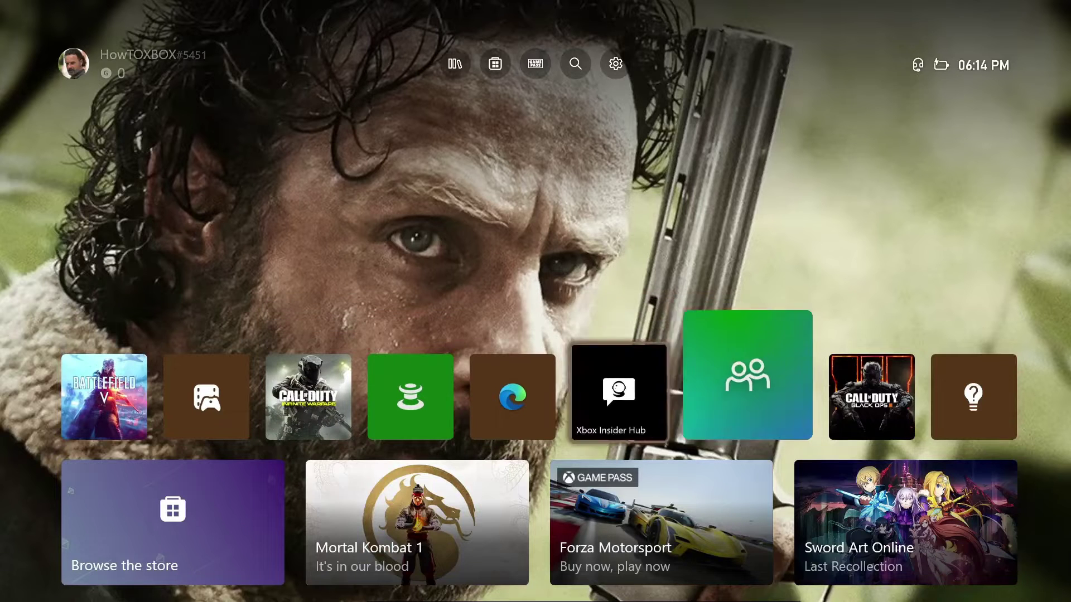
key("Left")
key("Left")
key("Left")
key("Left")
key("Left")
key("Left")
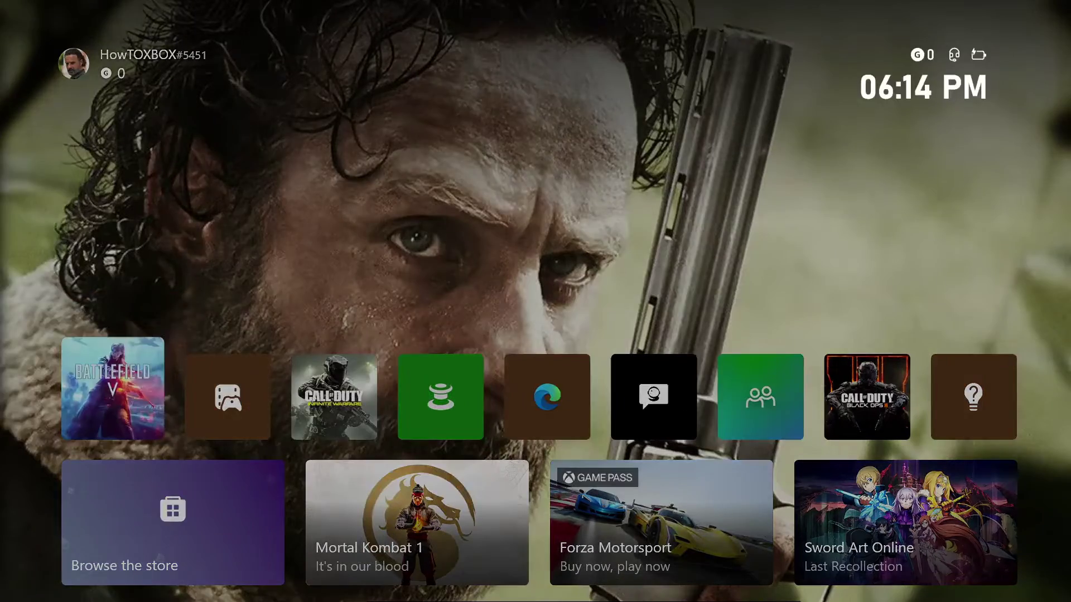
key("super")
key("Left")
key("Left")
key("Left")
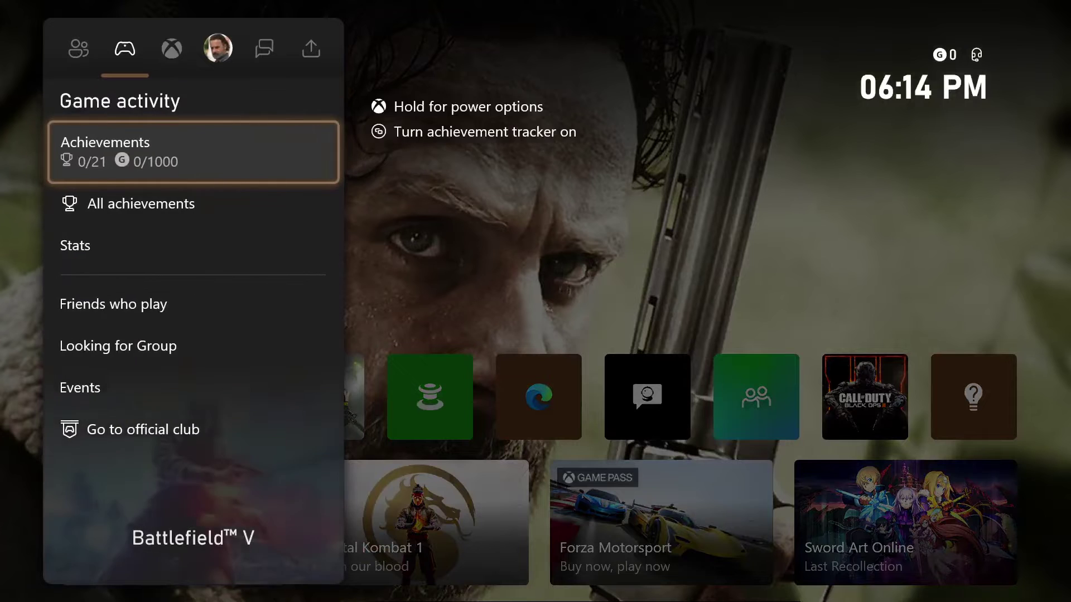
key("Escape")
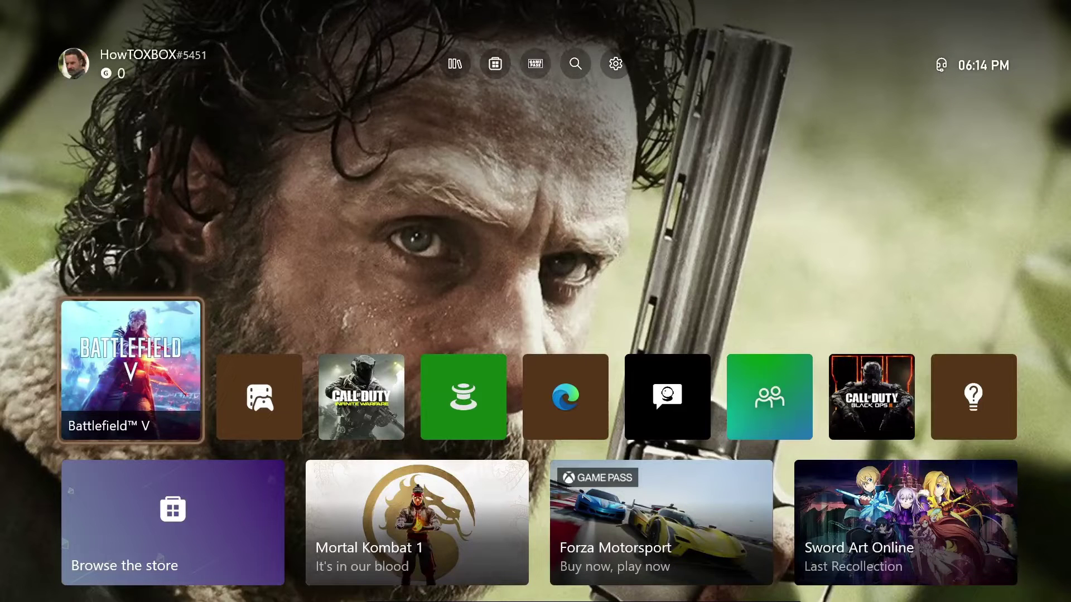
key("Right")
key("Right")
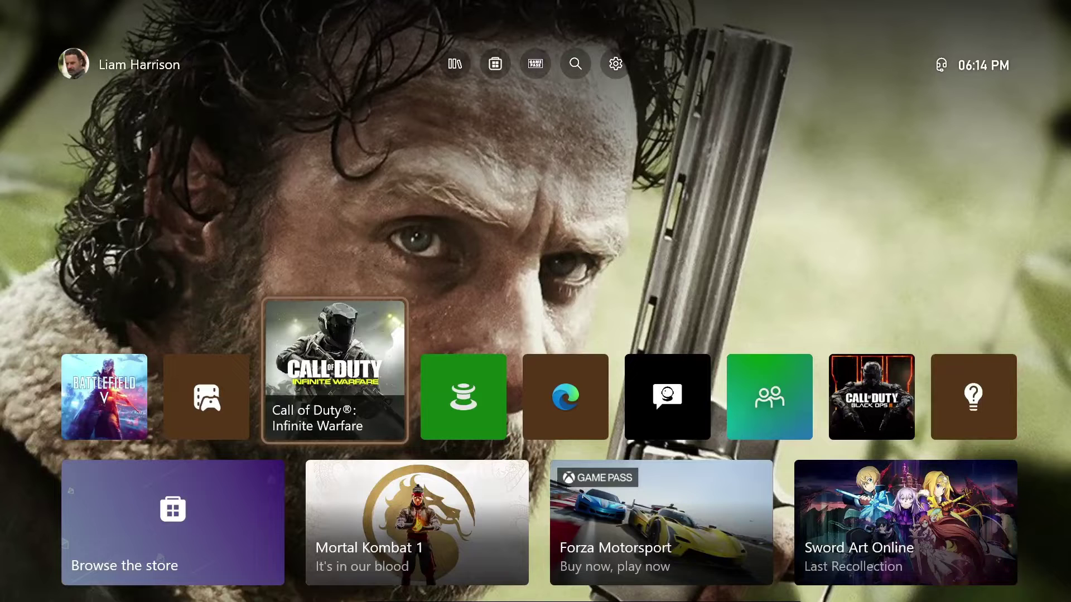
key("Right")
key("Right")
key("Right")
key("Right")
key("Left")
key("Left")
key("Left")
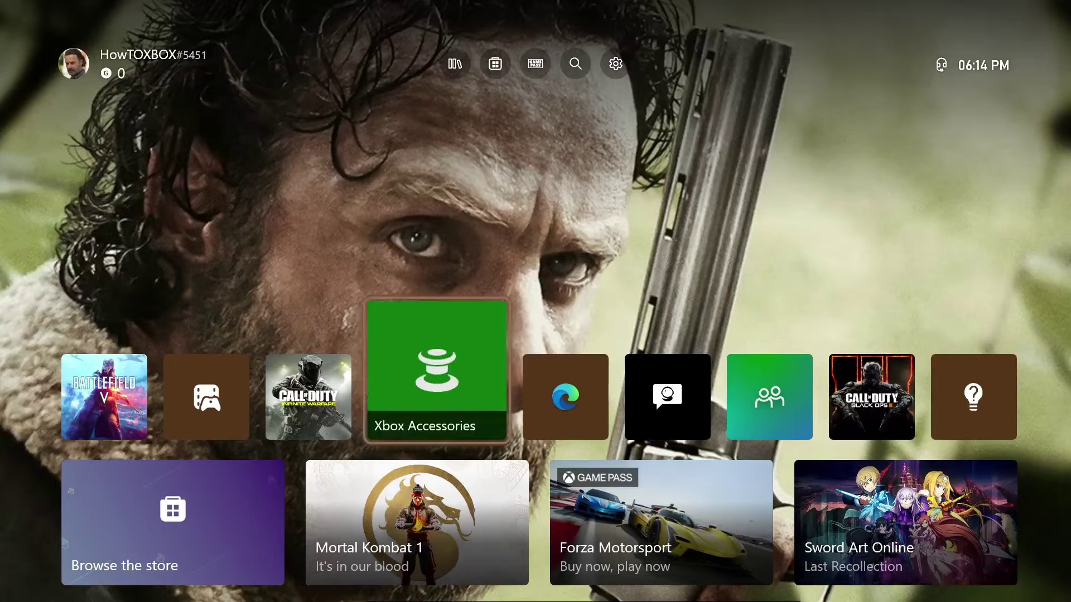
key("Left")
key("Left")
key("Left")
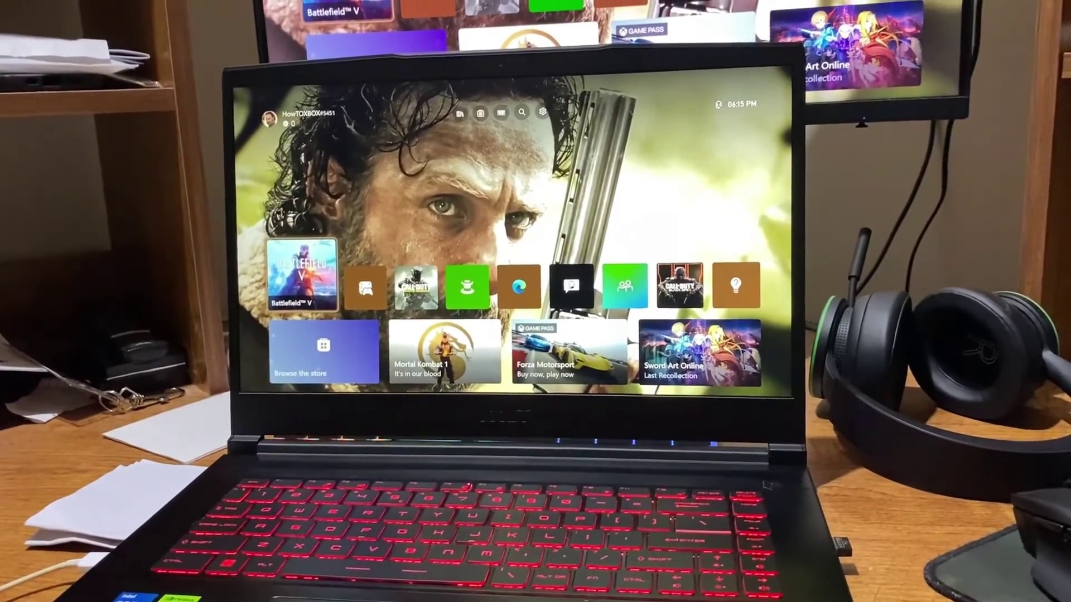
key("Right")
key("Right")
key("Right")
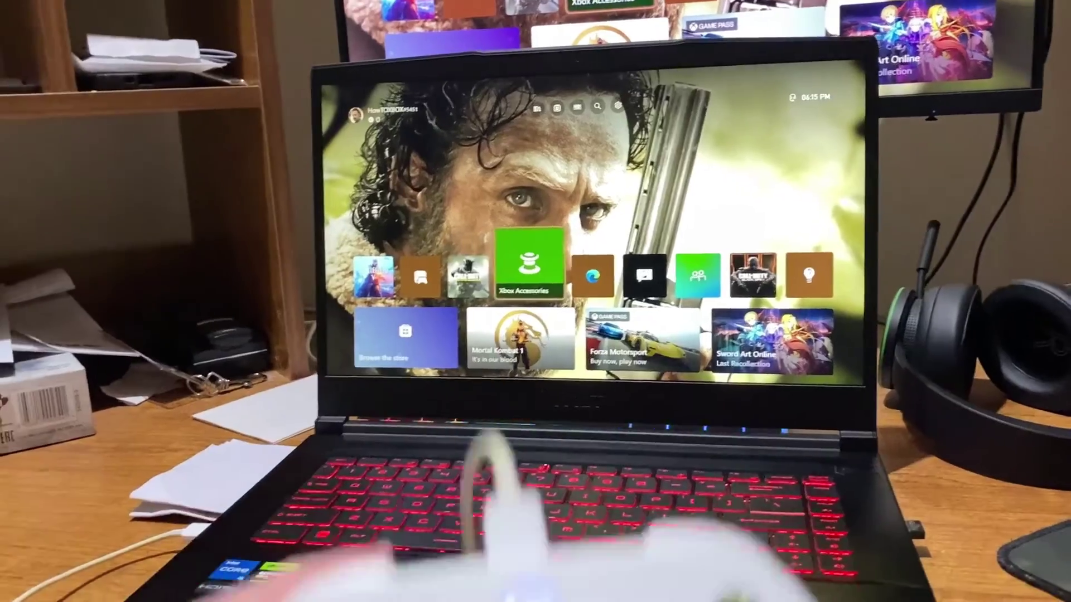
key("Left")
key("Left")
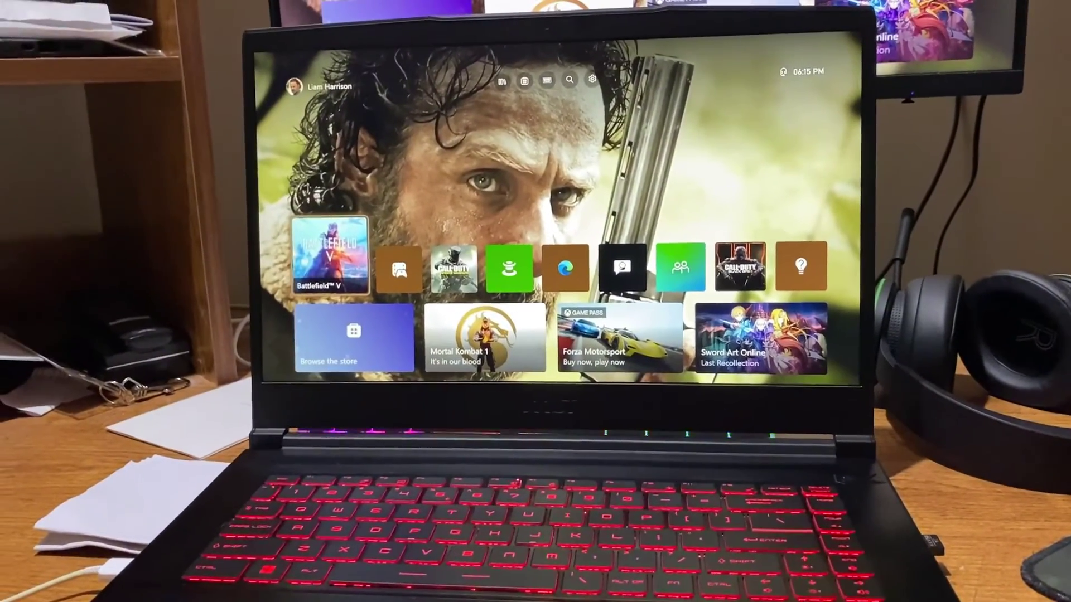
key("Right")
key("Right")
key("Right")
key("Right")
key("Right")
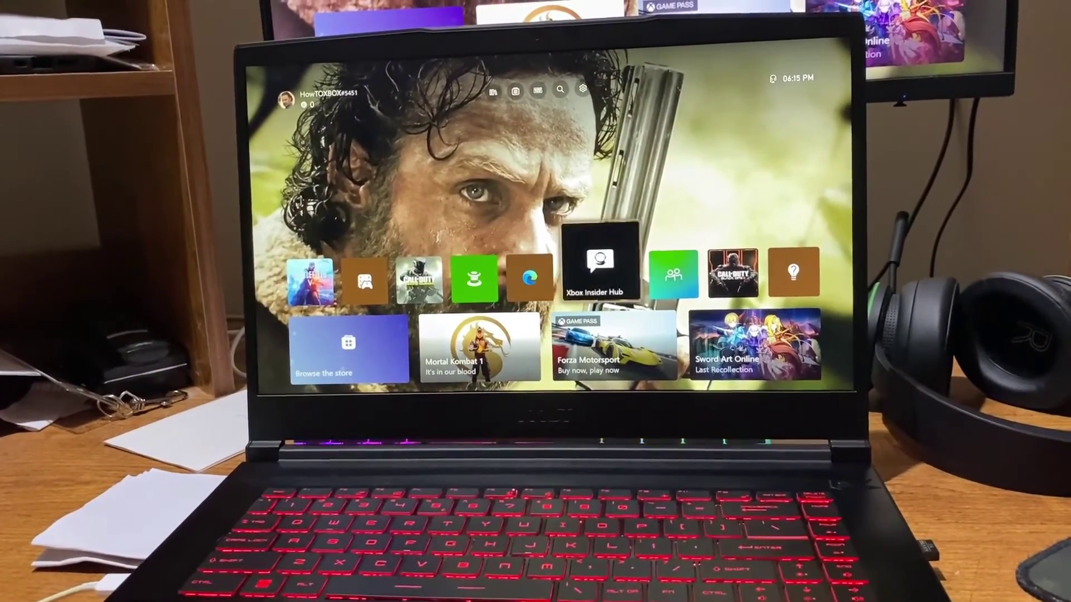
key("Right")
key("Left")
key("Left")
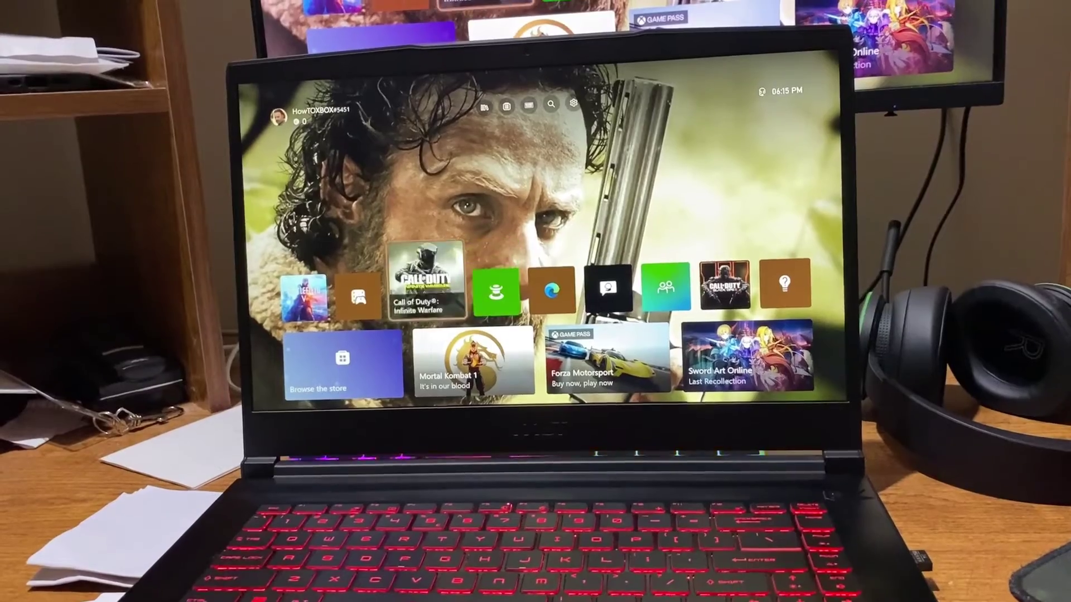